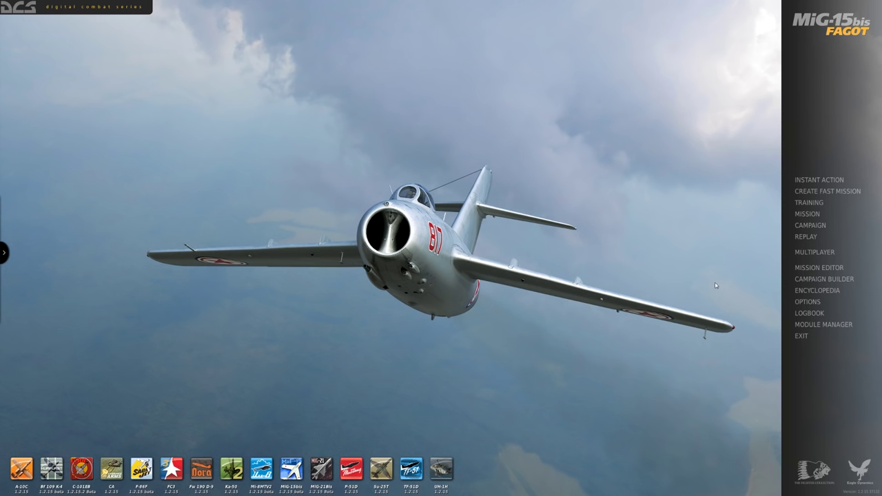
# - Turn on MiG-15bis mission-start hints, G-load display, Gun Camera Mode ON and AI helper, then confirm with OK
pyautogui.click(812, 302)
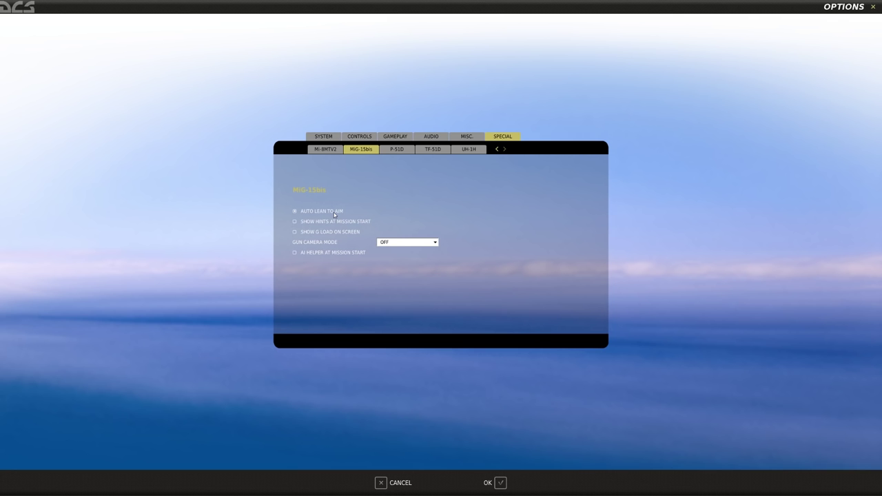
pyautogui.click(294, 223)
pyautogui.click(295, 233)
pyautogui.click(435, 243)
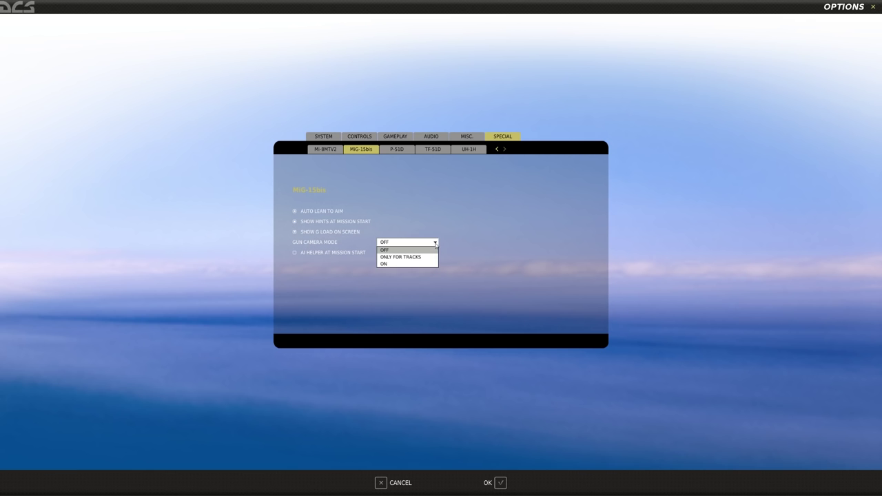
pyautogui.click(406, 263)
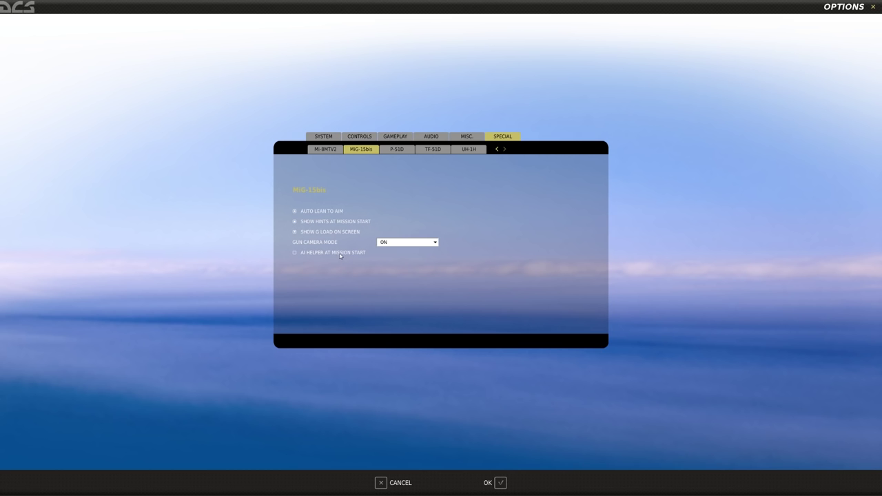
pyautogui.click(294, 254)
pyautogui.click(500, 483)
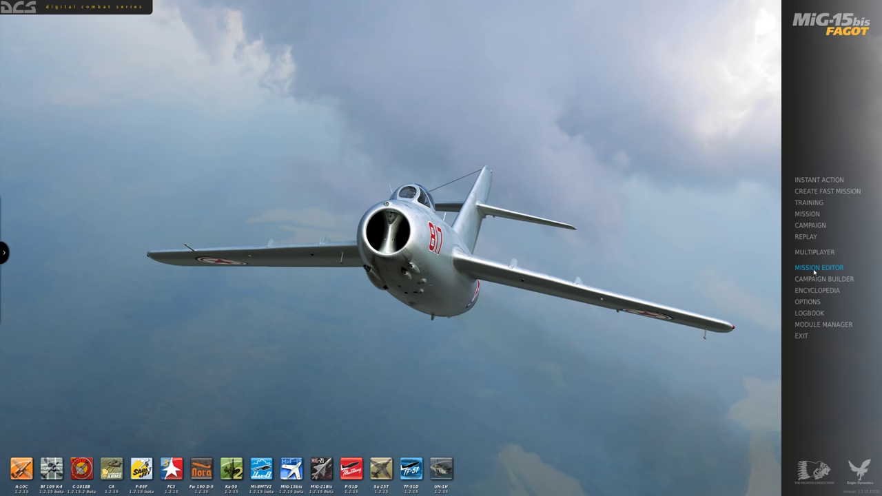
# - Launch the MiG-15bis Free Flight mission from Instant Action
pyautogui.click(830, 181)
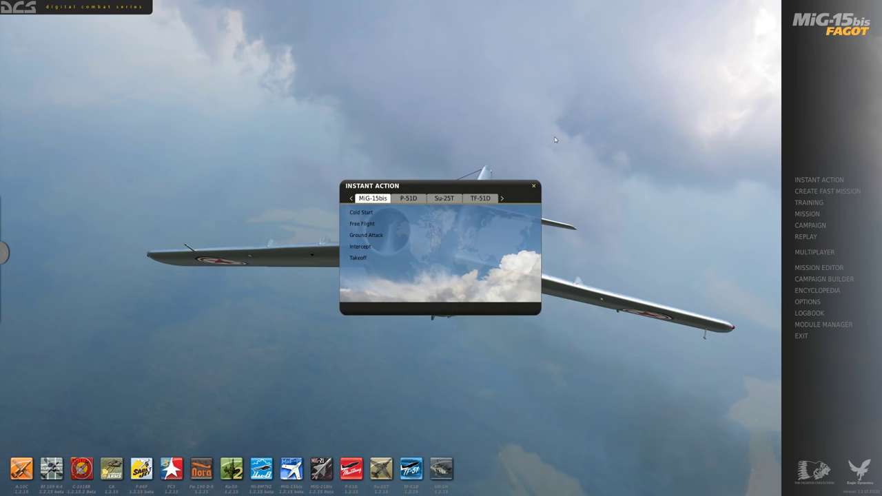
pyautogui.click(365, 224)
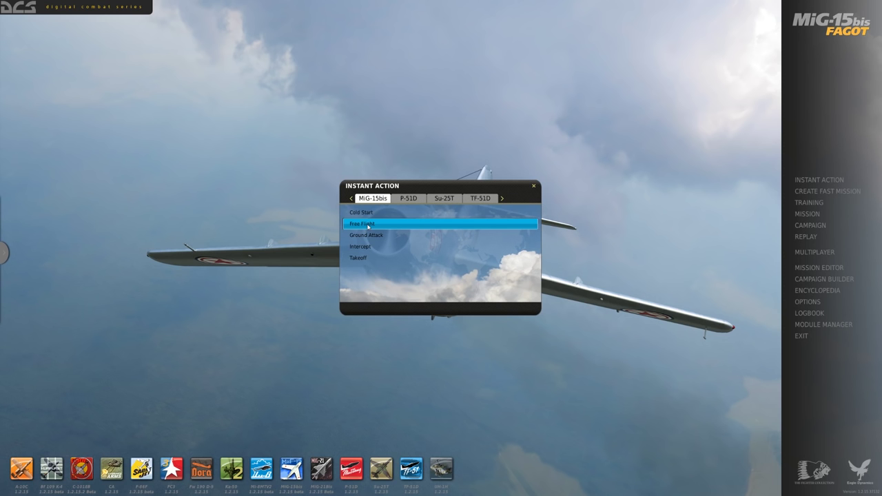
pyautogui.doubleClick(368, 226)
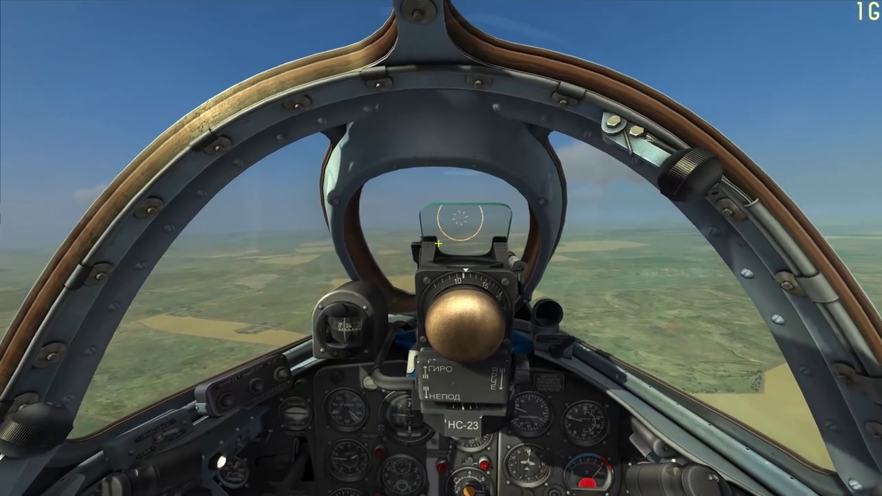
# - Pause the flight and open Adjust Controls with the MiG-15bis Real profile filtered to Axis Commands
pyautogui.press('Escape')
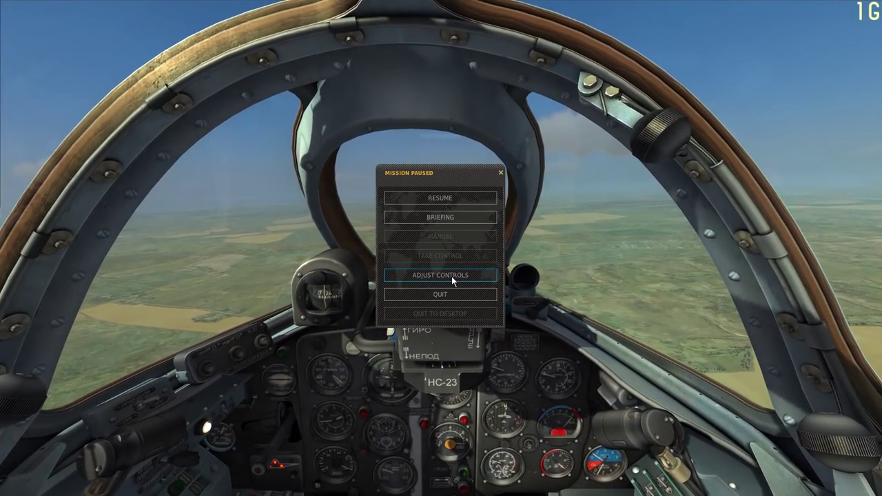
pyautogui.click(452, 276)
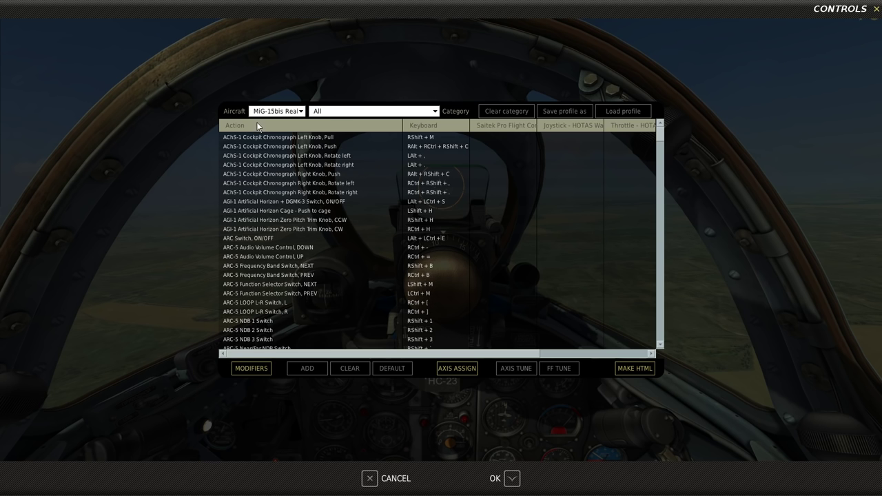
pyautogui.click(299, 112)
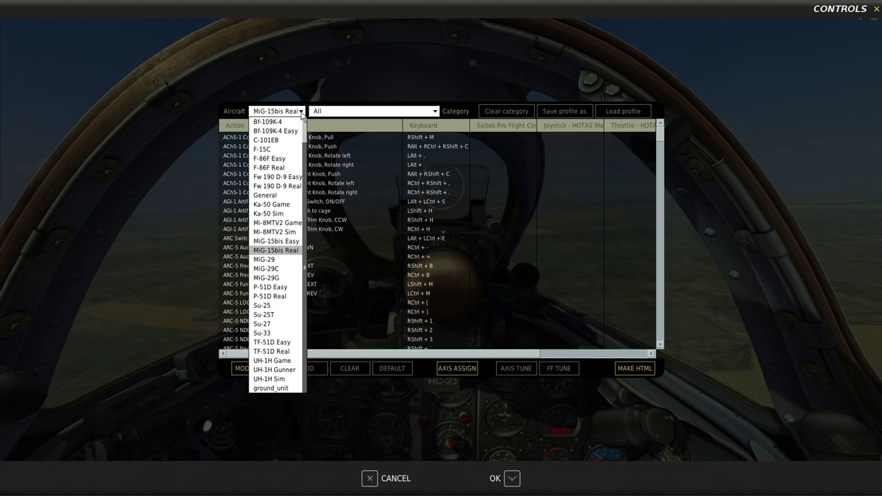
pyautogui.click(301, 113)
pyautogui.click(434, 111)
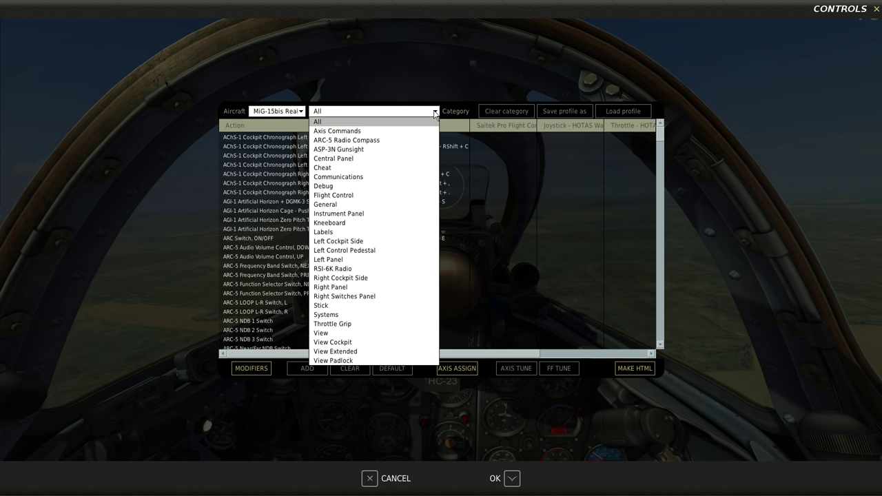
pyautogui.click(340, 132)
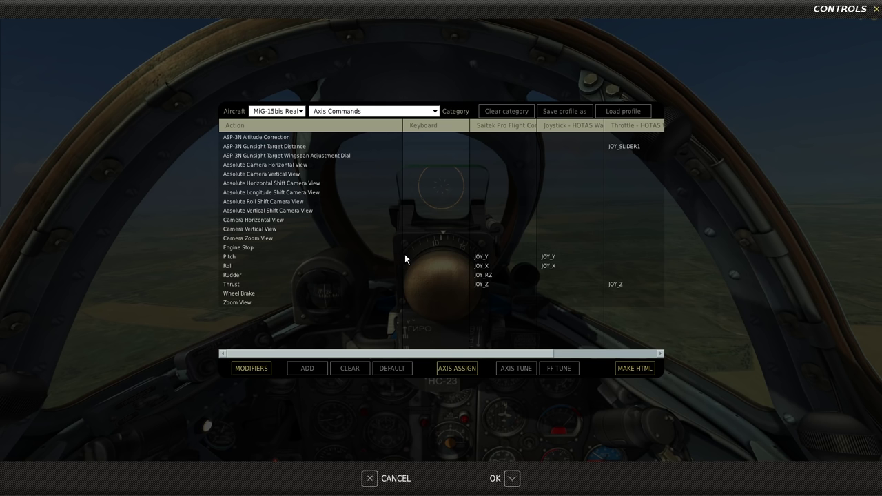
# - Clear the Saitek column's Pitch, Roll and Thrust axis bindings
pyautogui.click(486, 257)
pyautogui.click(350, 367)
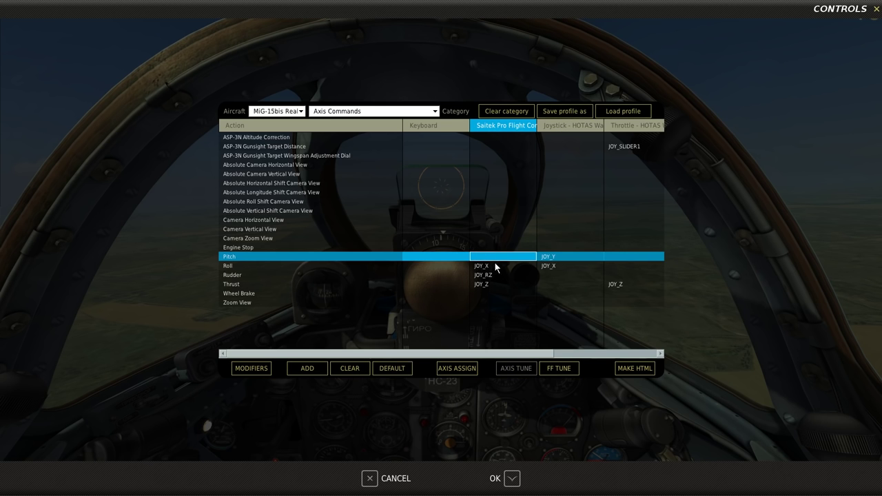
pyautogui.click(496, 267)
pyautogui.click(393, 370)
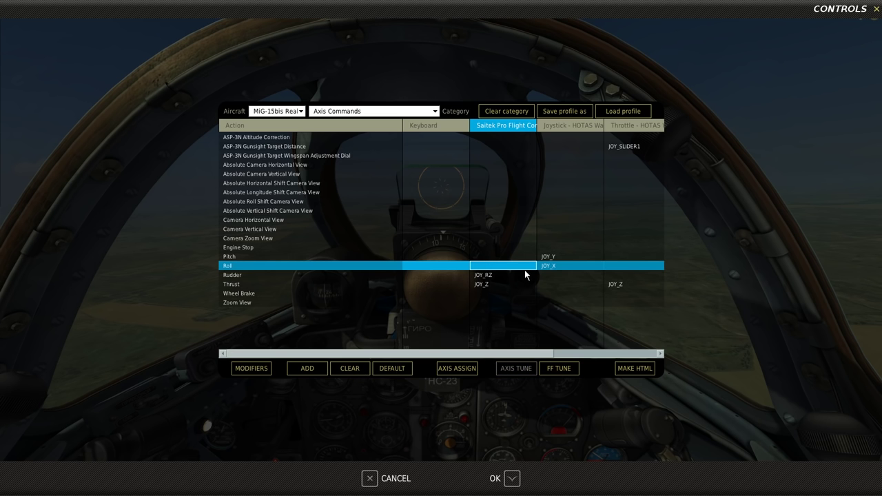
pyautogui.click(506, 286)
pyautogui.click(359, 369)
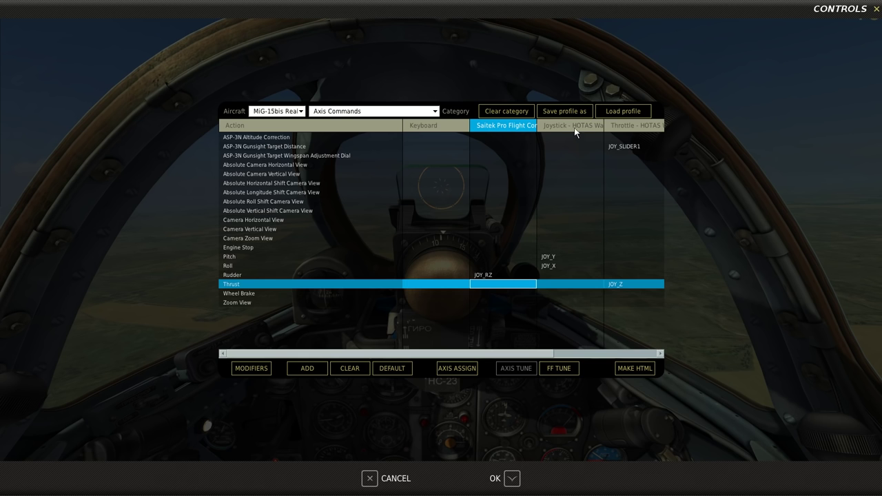
# - Check the joystick Pitch and Roll and throttle Thrust bindings, then select the throttle Zoom View cell
pyautogui.click(558, 256)
pyautogui.click(555, 267)
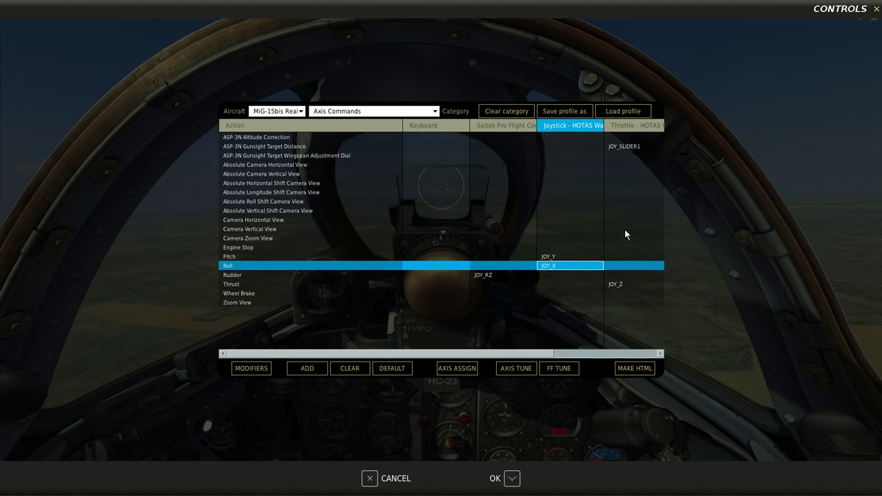
pyautogui.click(620, 285)
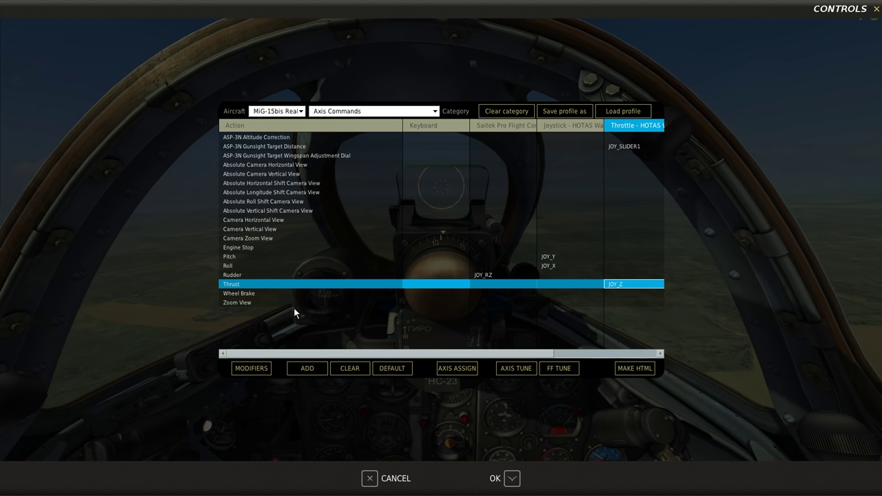
pyautogui.click(625, 303)
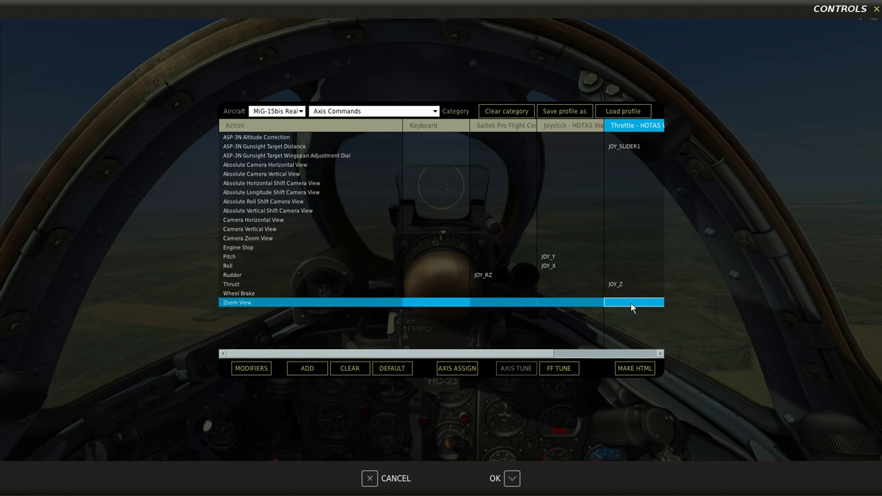
# - Add JOY_SLIDER1 to the throttle's Zoom View cell and JOY_RZ to its ASP-3N Gunsight Target Distance cell
pyautogui.click(311, 369)
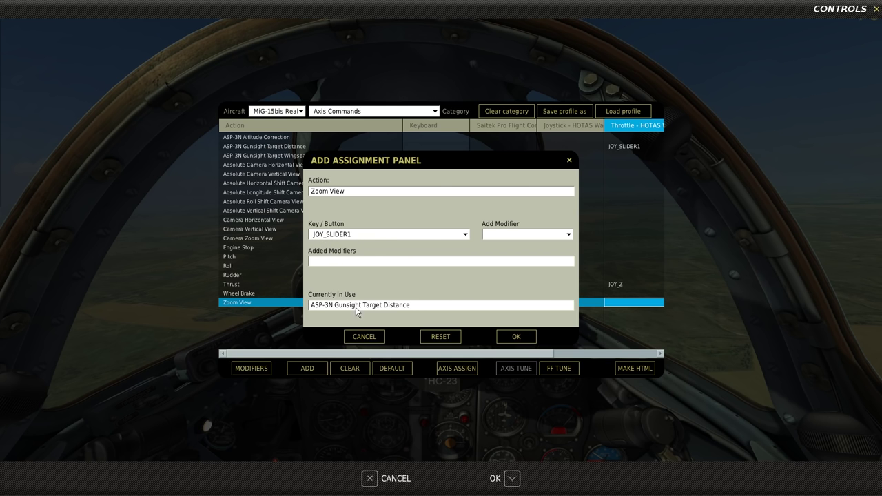
pyautogui.click(517, 337)
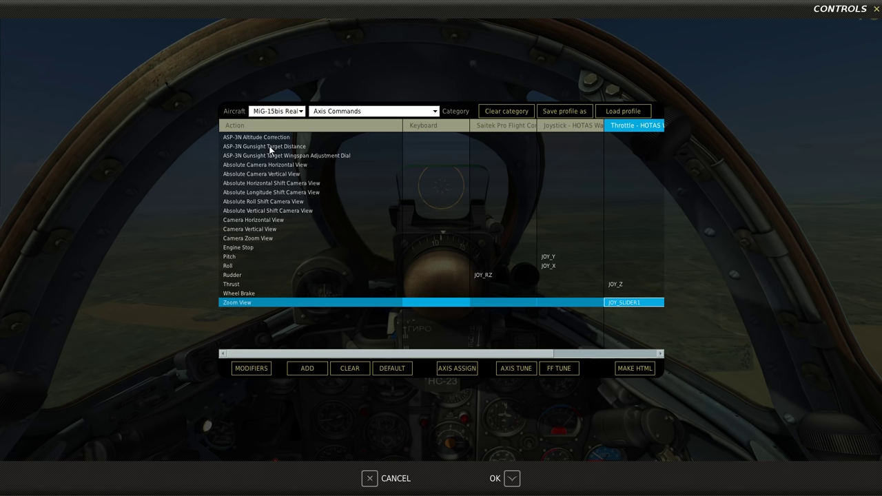
pyautogui.click(636, 147)
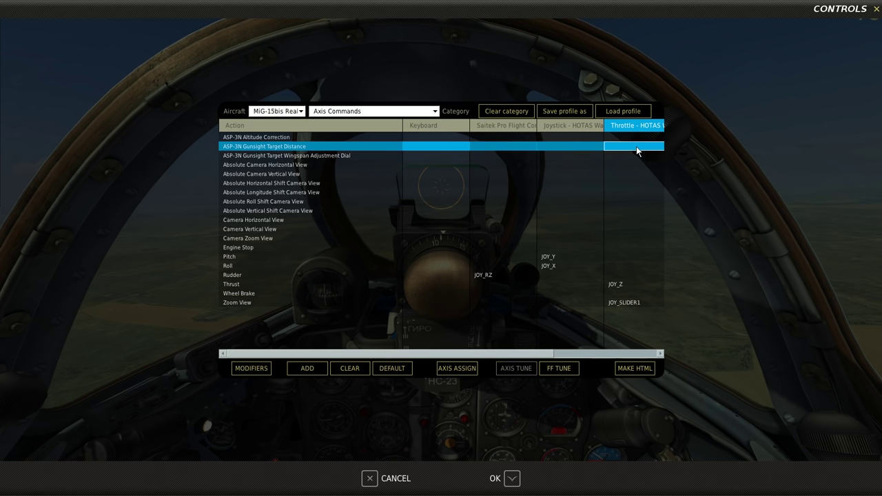
pyautogui.click(305, 369)
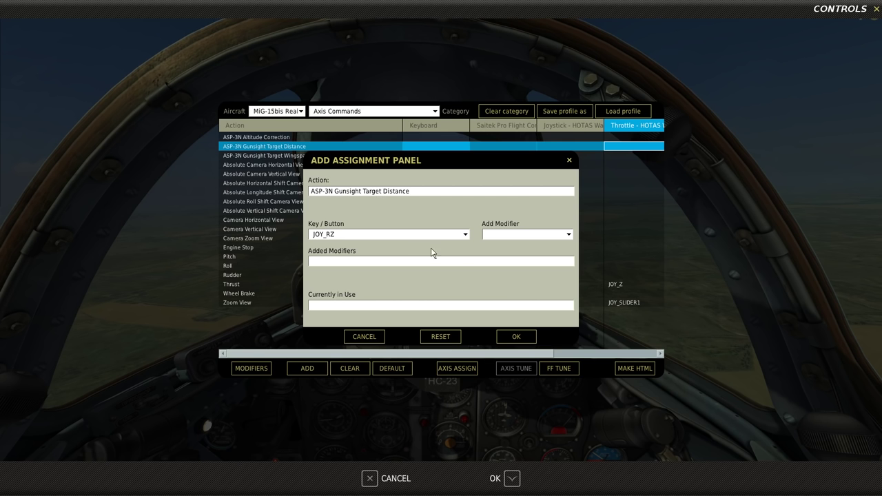
pyautogui.click(528, 336)
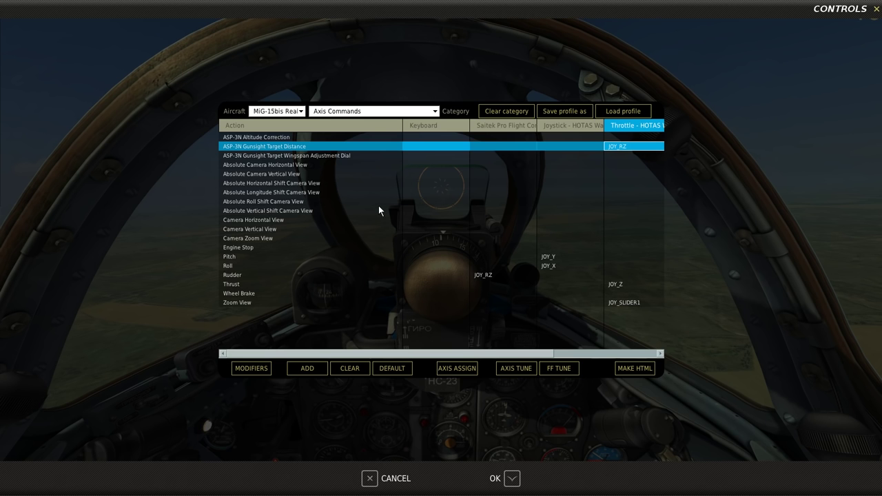